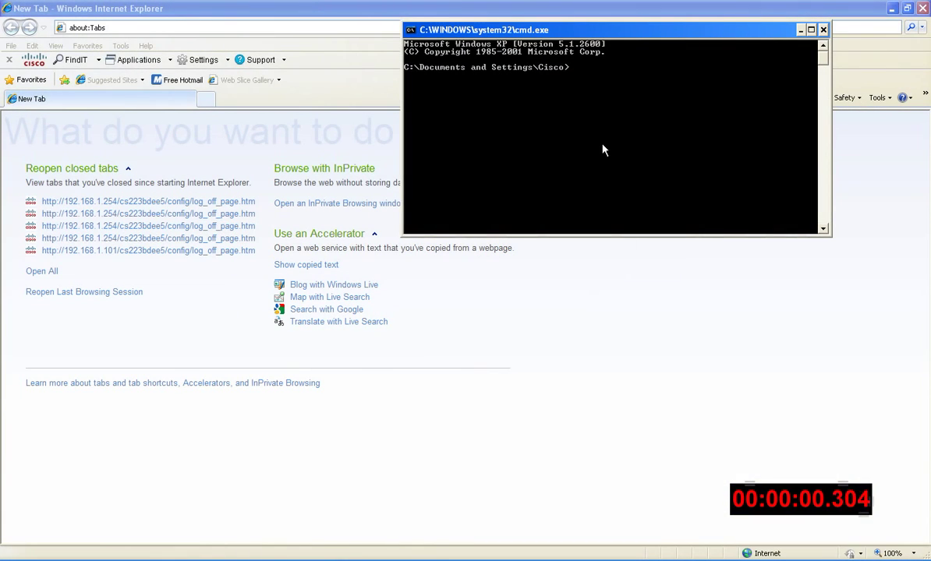
- Check the PC's IP settings with ipconfig and ping the switch at 192.168.1.254
type("ipc")
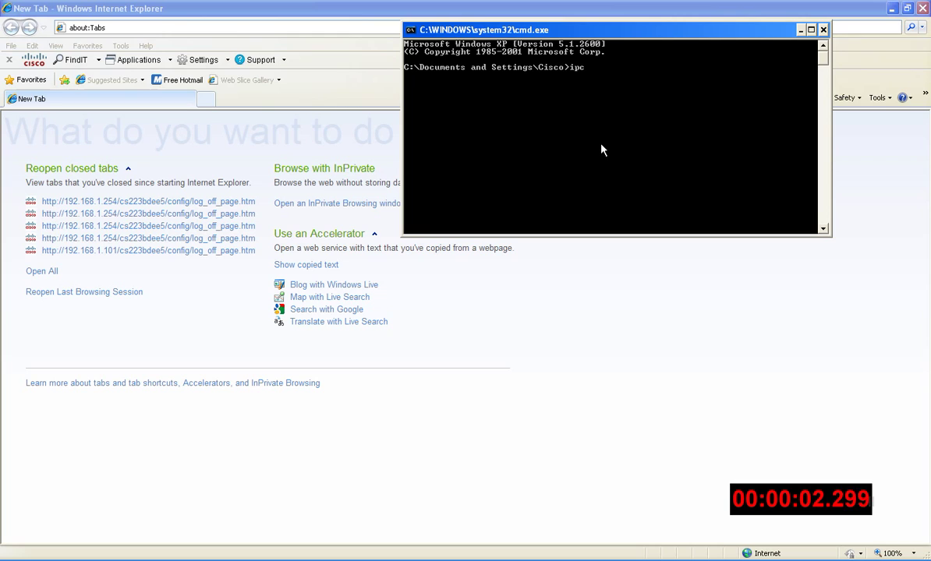
type("onfig")
key("Return")
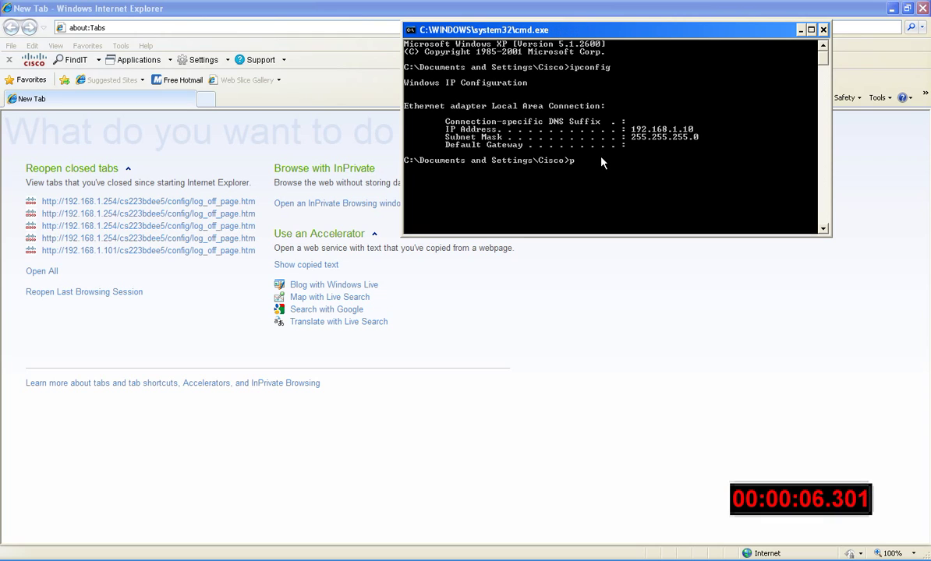
type("ping 192.")
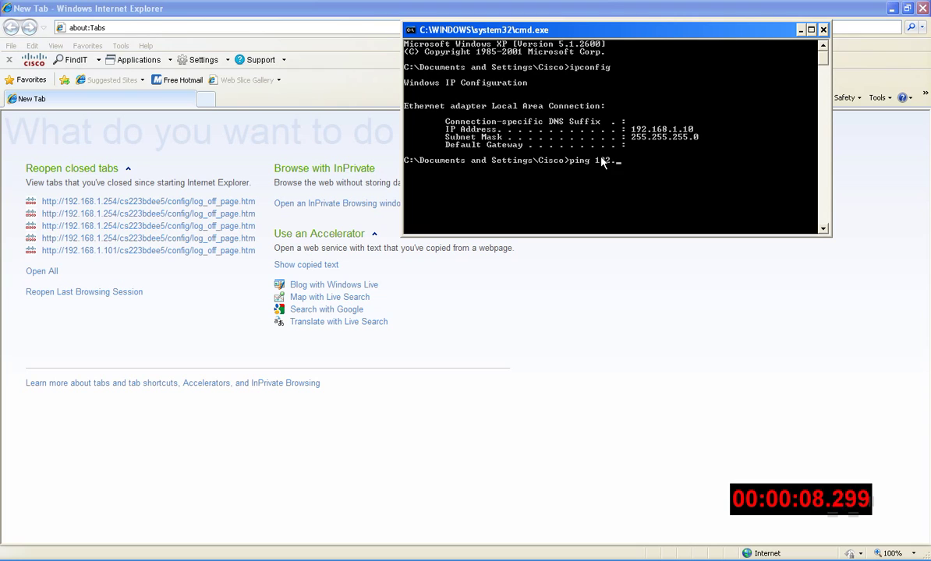
type("168.1.254")
key("Return")
key("ctrl+c")
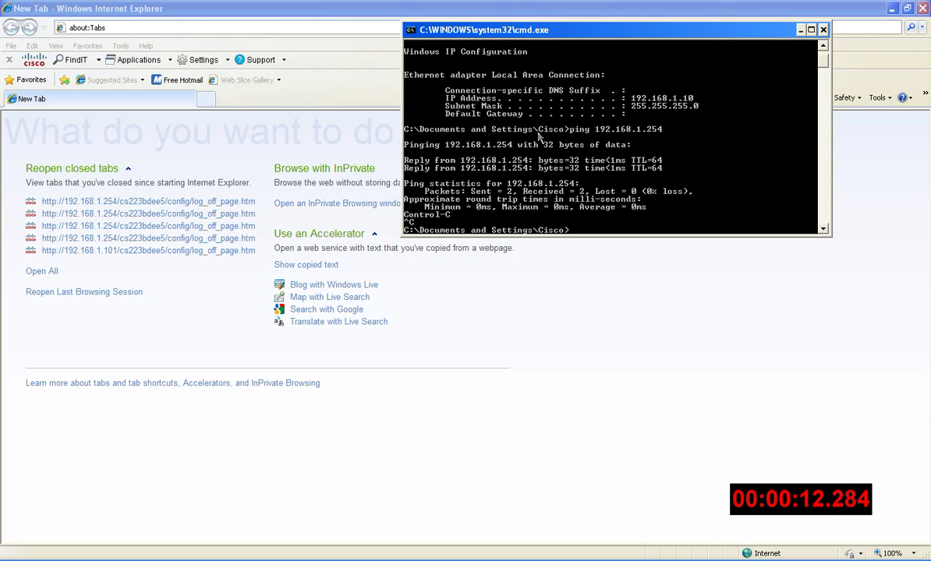
- Open 192.168.1.254 in Internet Explorer and log in to the switch with the username and account password
left_click(197, 29)
left_click(195, 28)
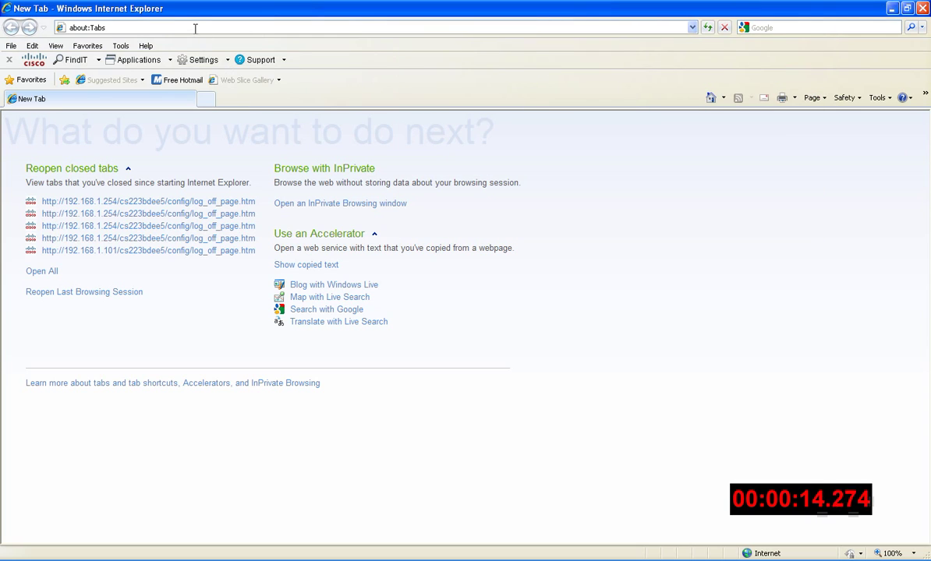
key("BackSpace")
key("BackSpace")
key("BackSpace")
key("BackSpace")
key("BackSpace")
key("BackSpace")
key("BackSpace")
key("BackSpace")
key("BackSpace")
key("BackSpace")
type("1")
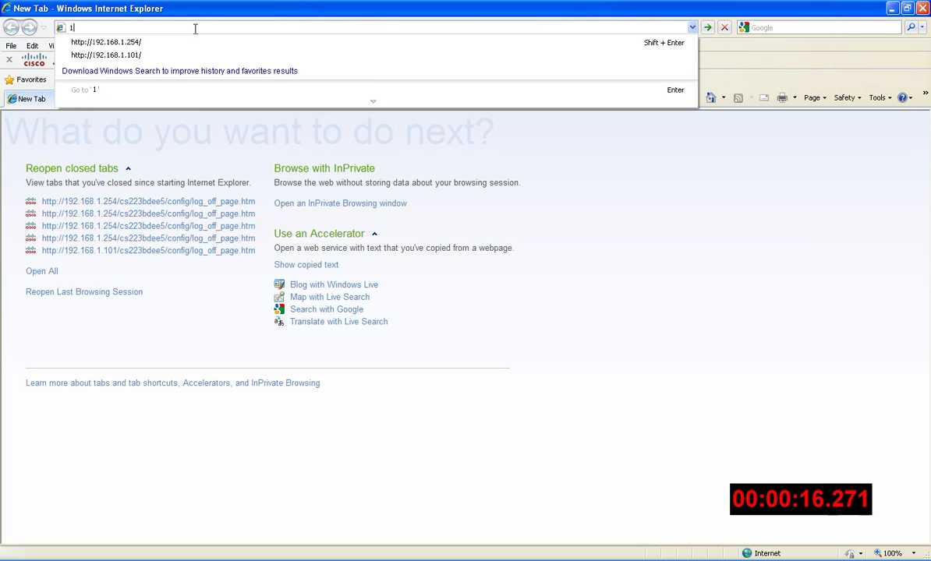
type("92.168.1")
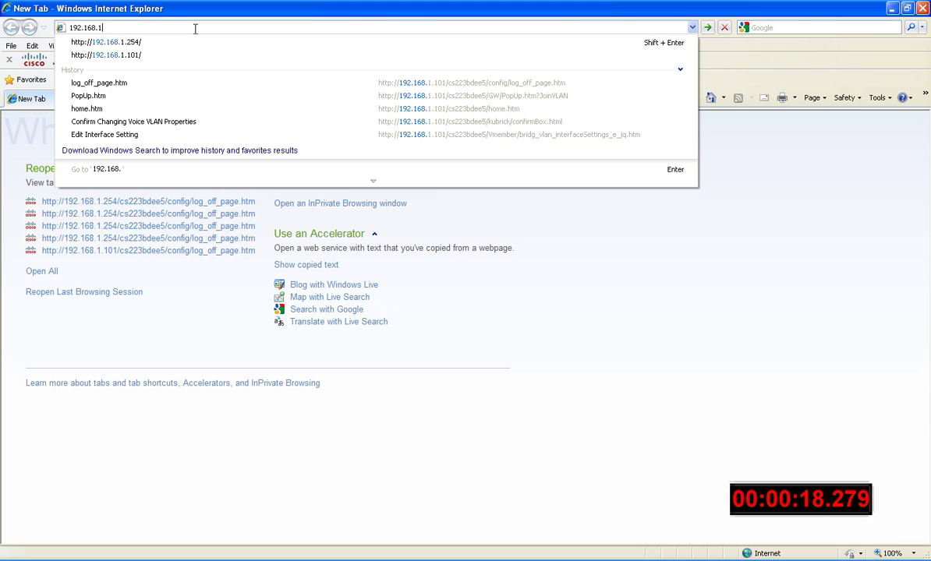
type(".254")
key("Return")
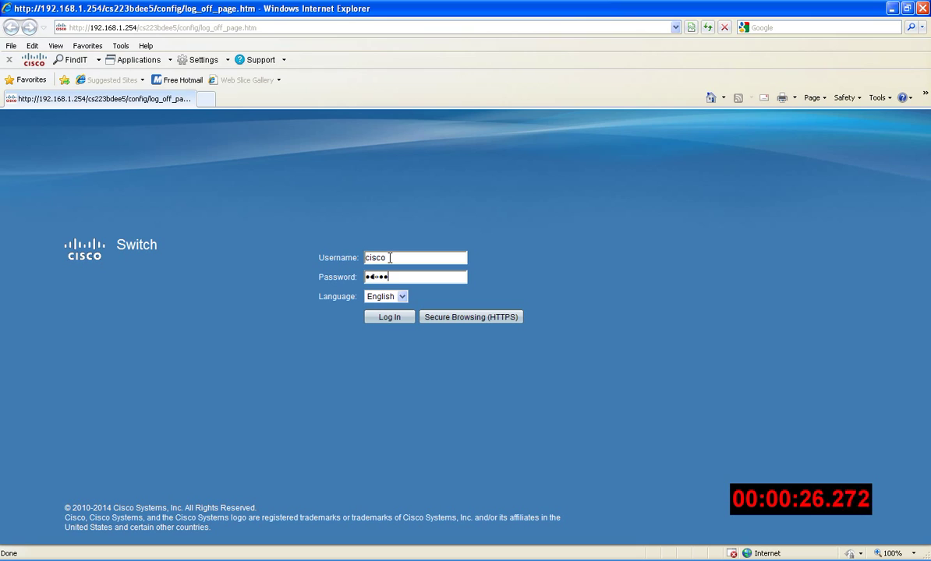
key("Return")
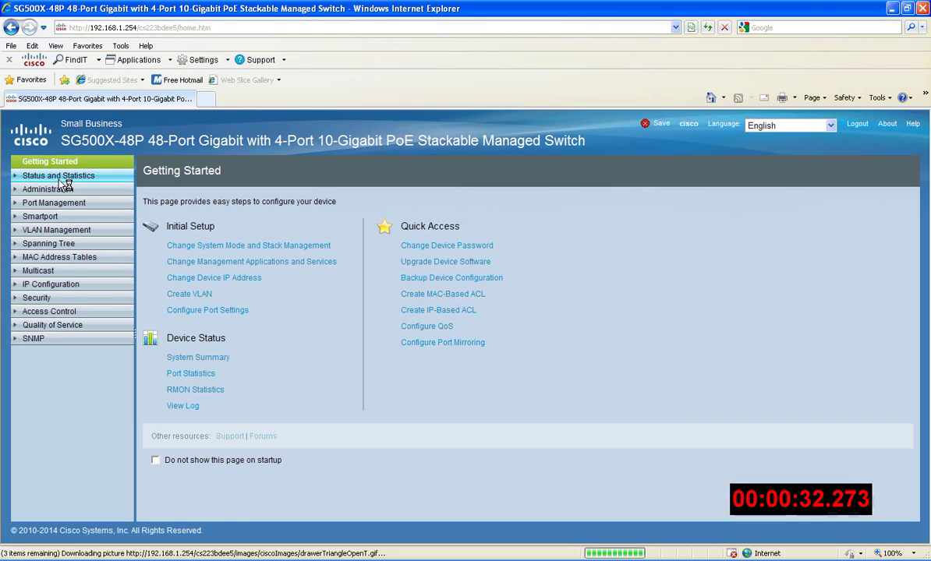
- Open the switch's System Summary and check the active image's firmware version
left_click(61, 175)
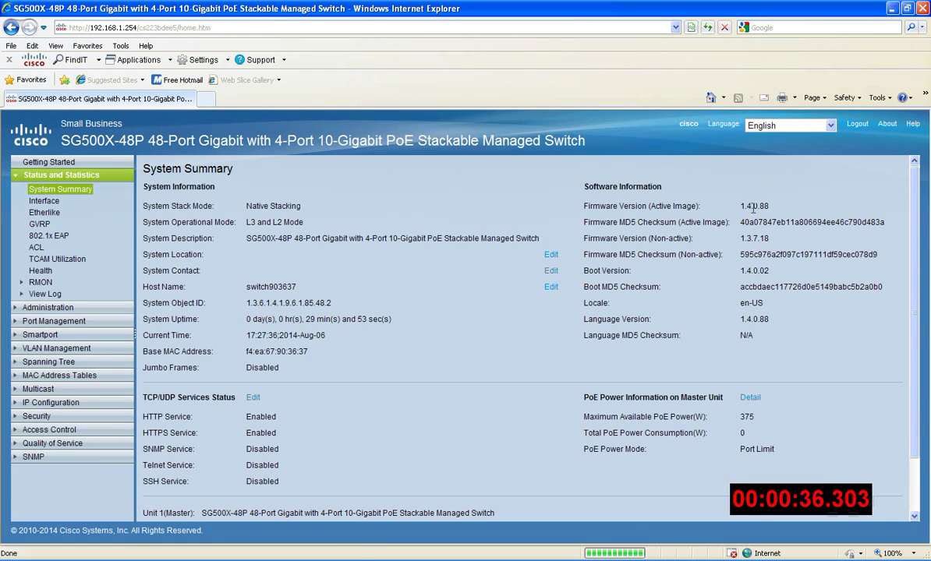
double_click(742, 206)
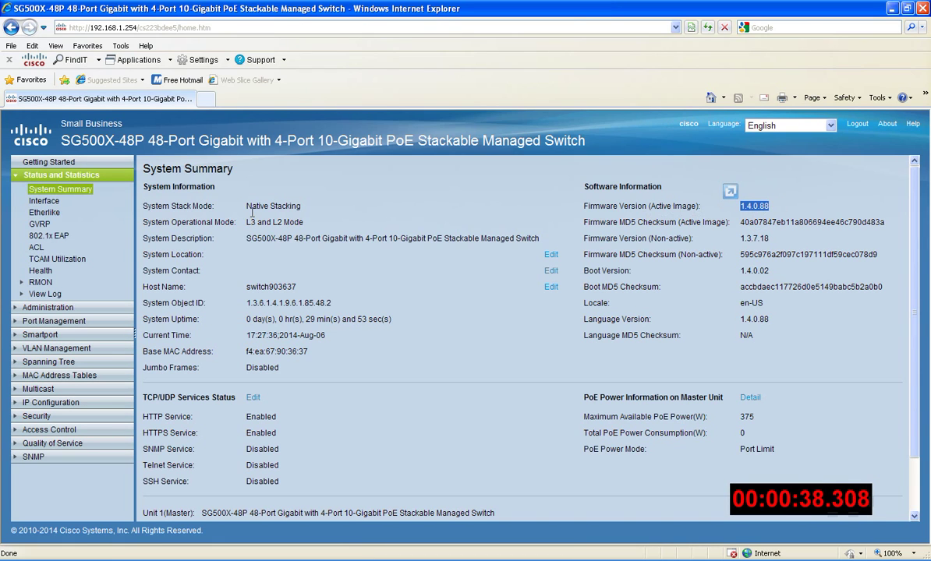
- Review the existing VLANs in VLAN Settings and every port's assignment in Port VLAN Membership
left_click(51, 351)
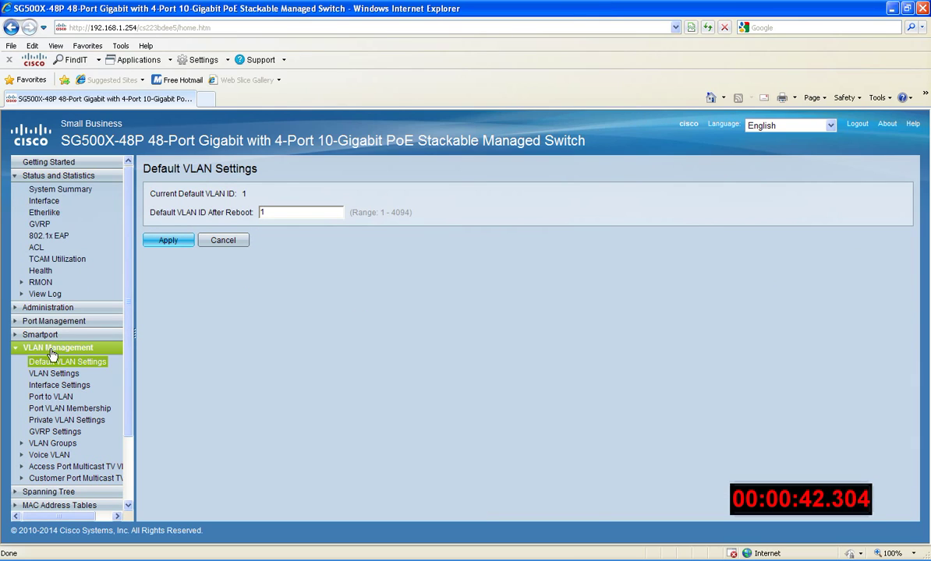
left_click(55, 374)
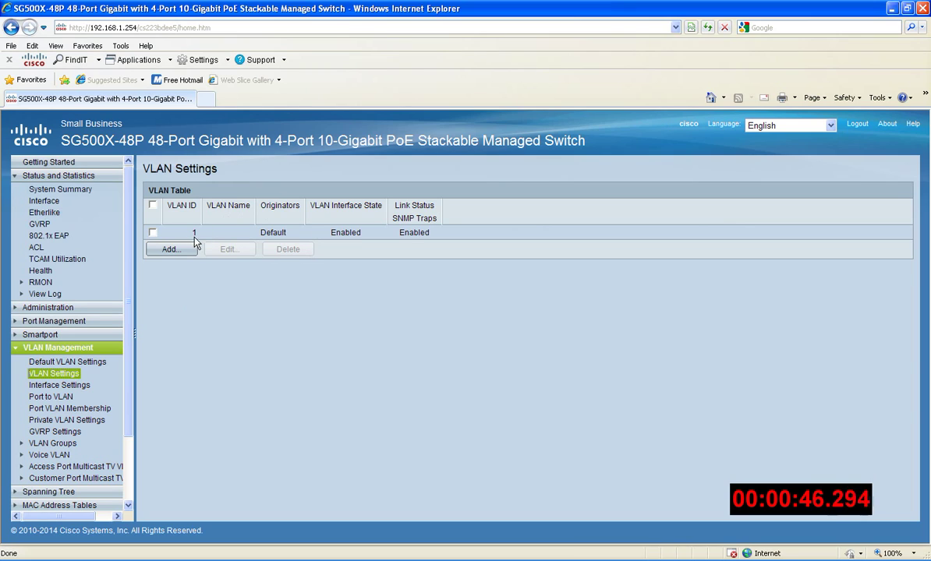
left_click(90, 410)
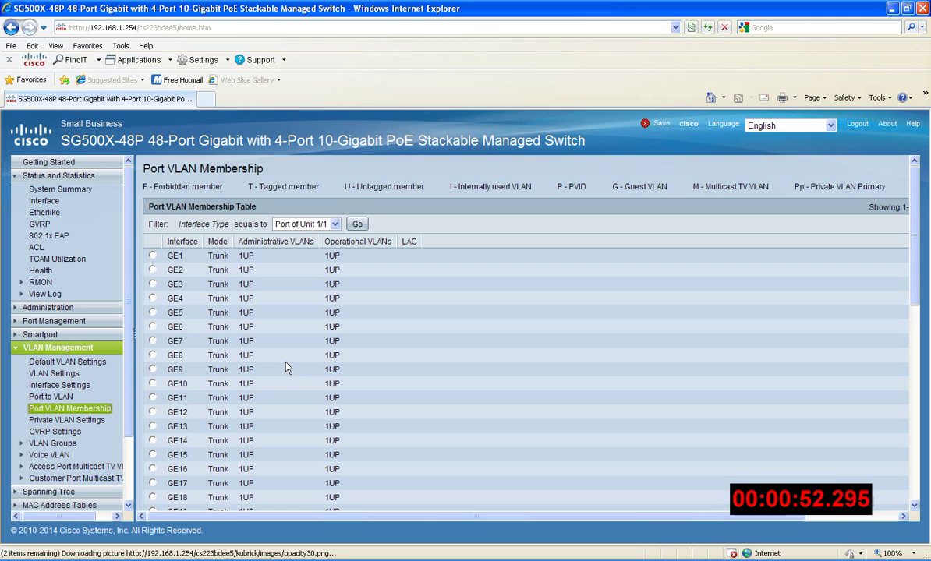
scroll(272, 328, "down", 10)
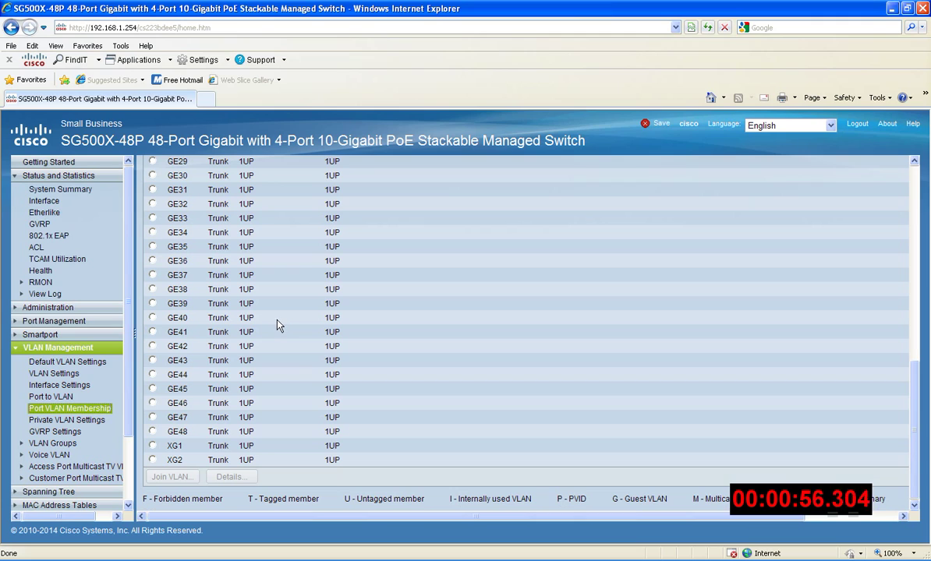
- Set the Voice VLAN ID to 100 in the Voice VLAN properties, keeping the default CoS and DSCP, and apply with confirmation
left_click(53, 454)
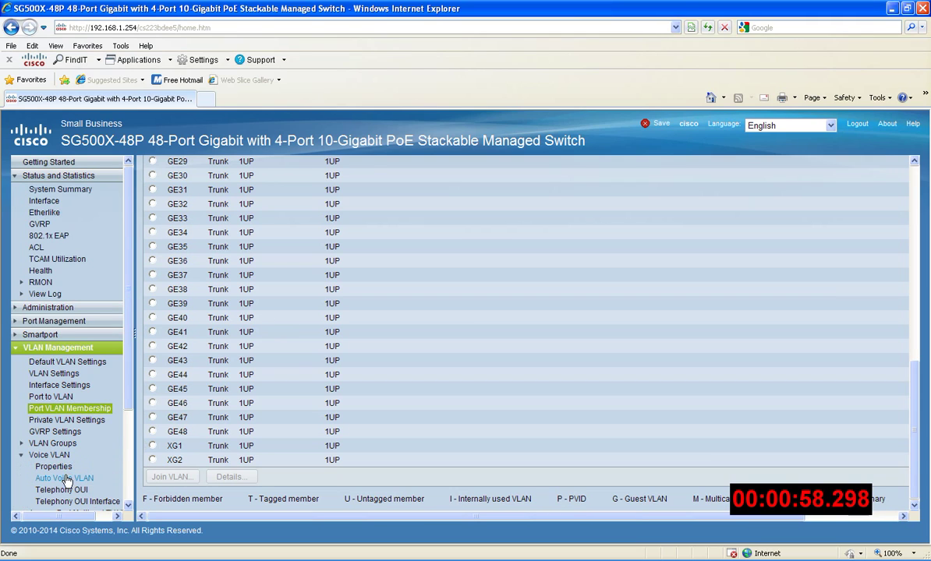
left_click(60, 468)
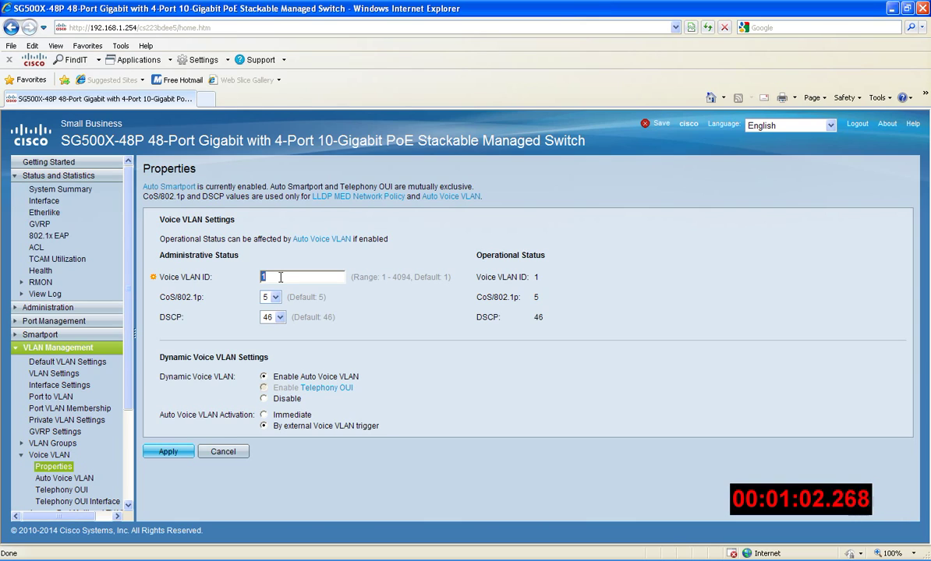
left_click(276, 300)
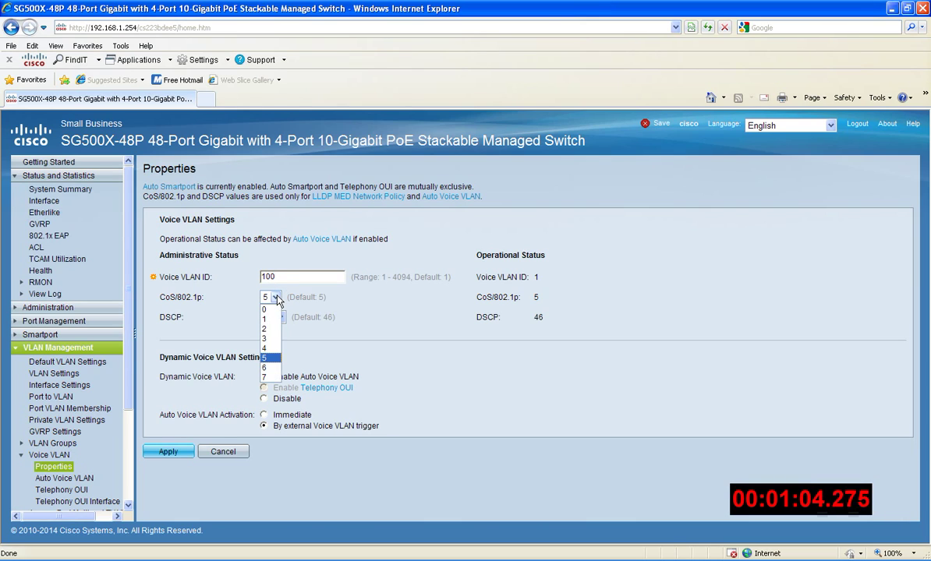
left_click(277, 300)
left_click(278, 317)
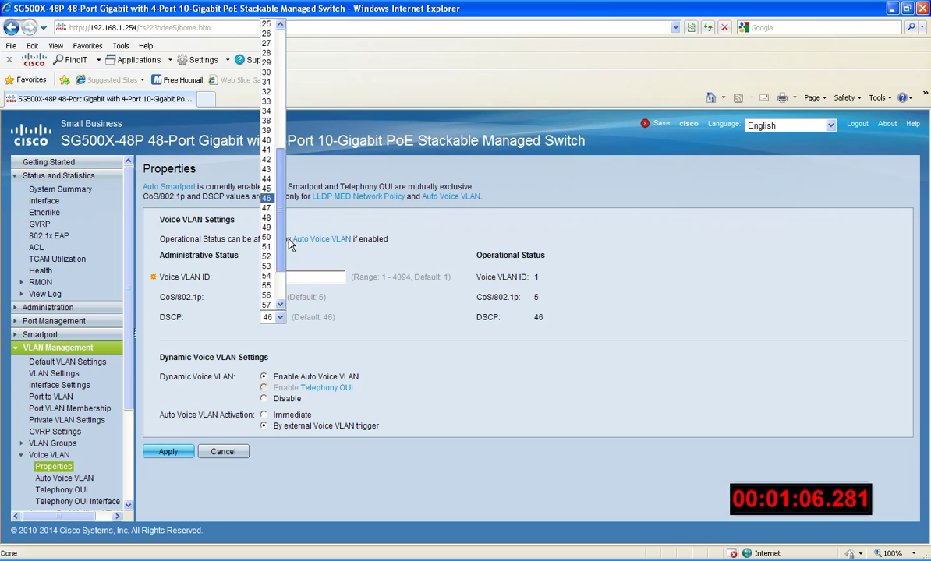
left_click_drag(280, 296, 279, 272)
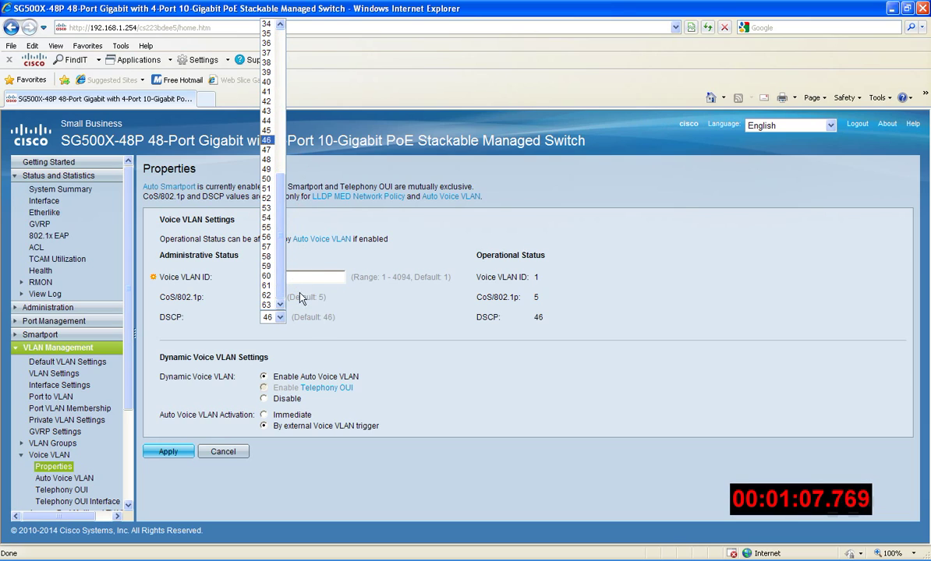
left_click(376, 326)
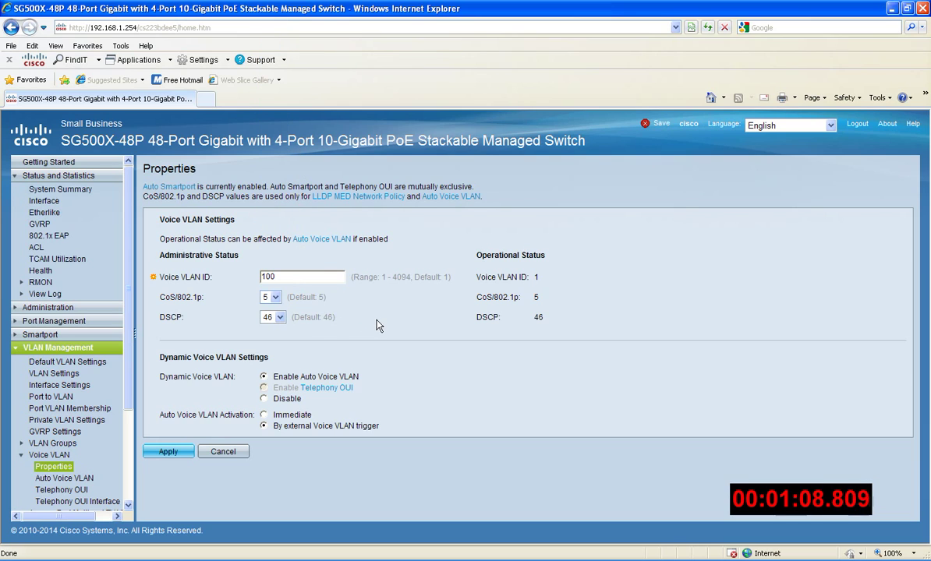
left_click(169, 454)
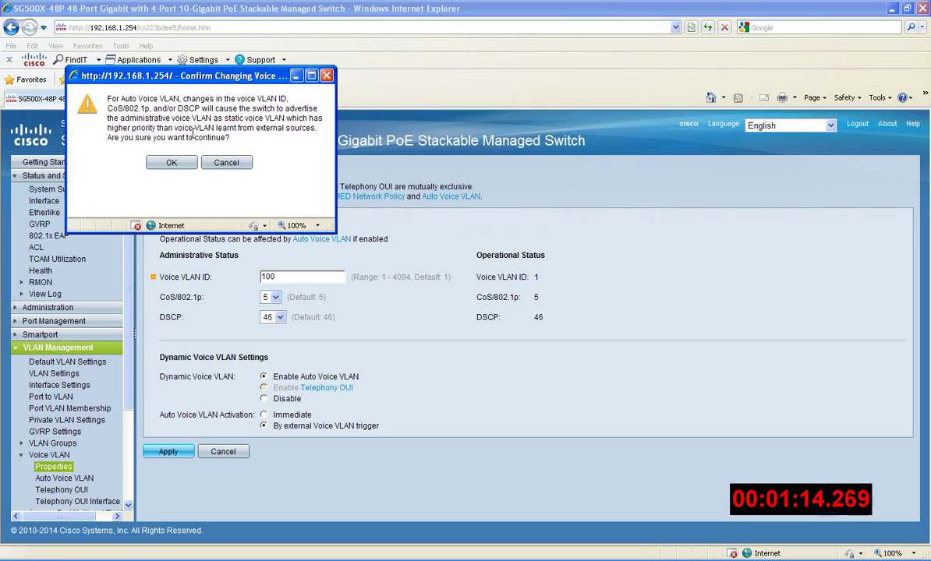
left_click(170, 161)
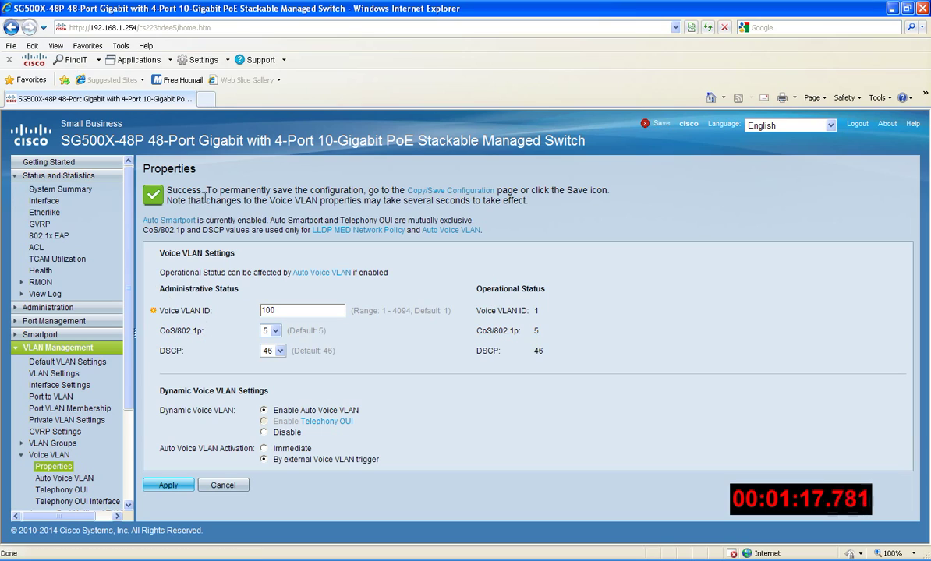
double_click(183, 190)
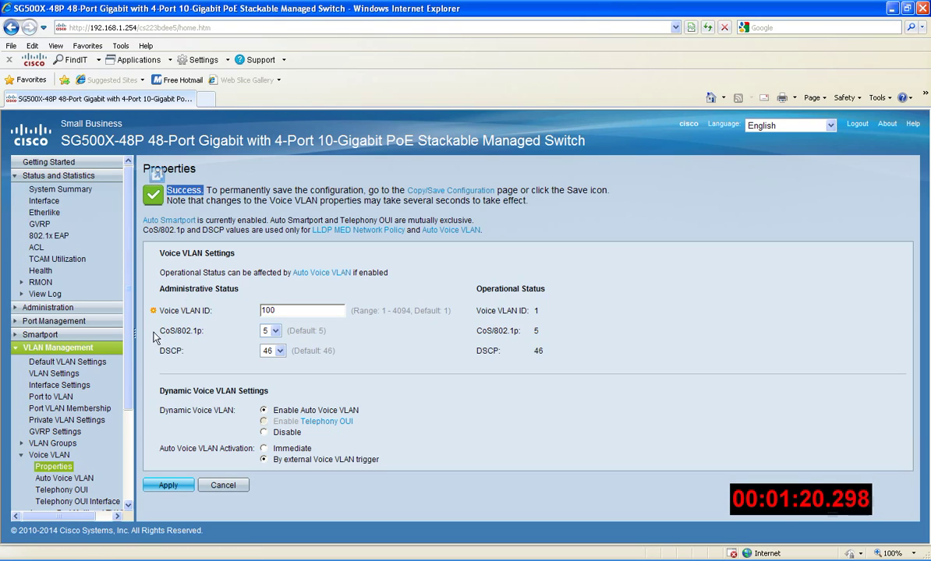
- Check the originator and interface state of VLAN 100 in the VLAN Settings table
left_click(75, 375)
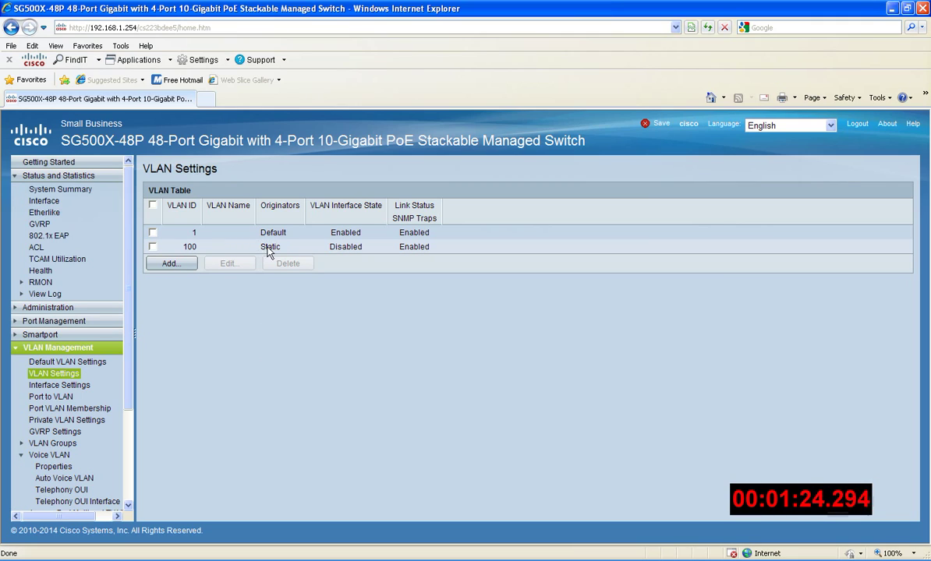
left_click_drag(331, 246, 363, 248)
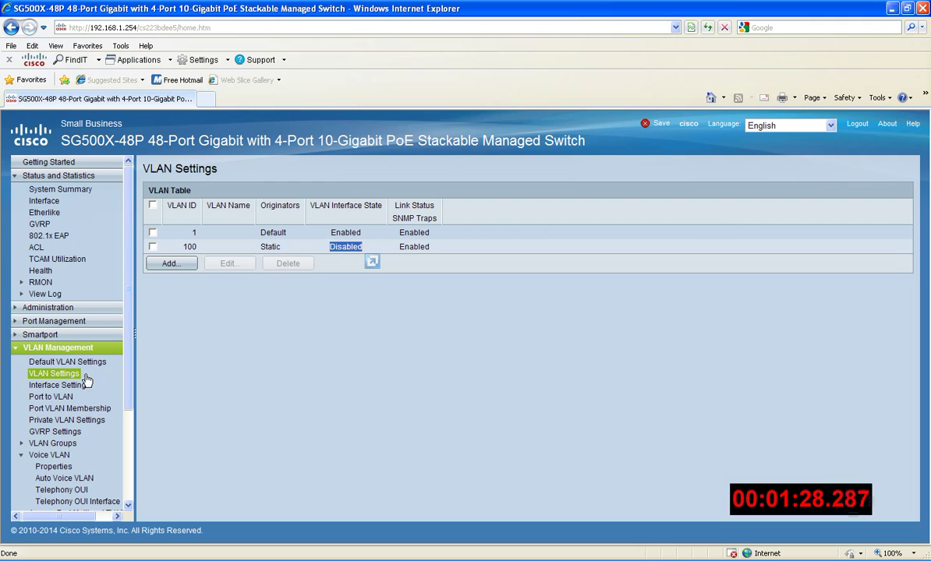
- Open Port to VLAN and filter the membership table to VLAN ID 100 for the ports of Unit 1/1
left_click(50, 396)
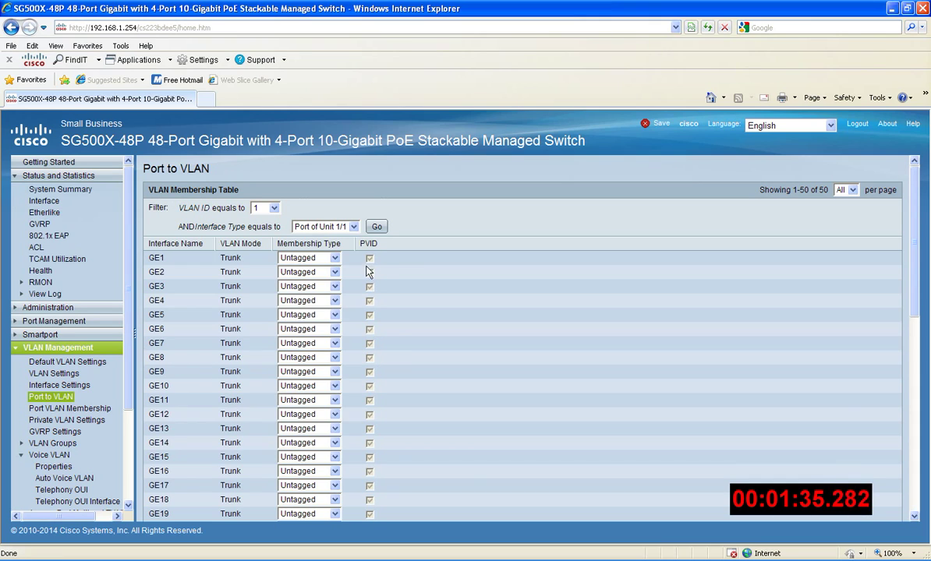
left_click(275, 208)
left_click(261, 223)
left_click(377, 227)
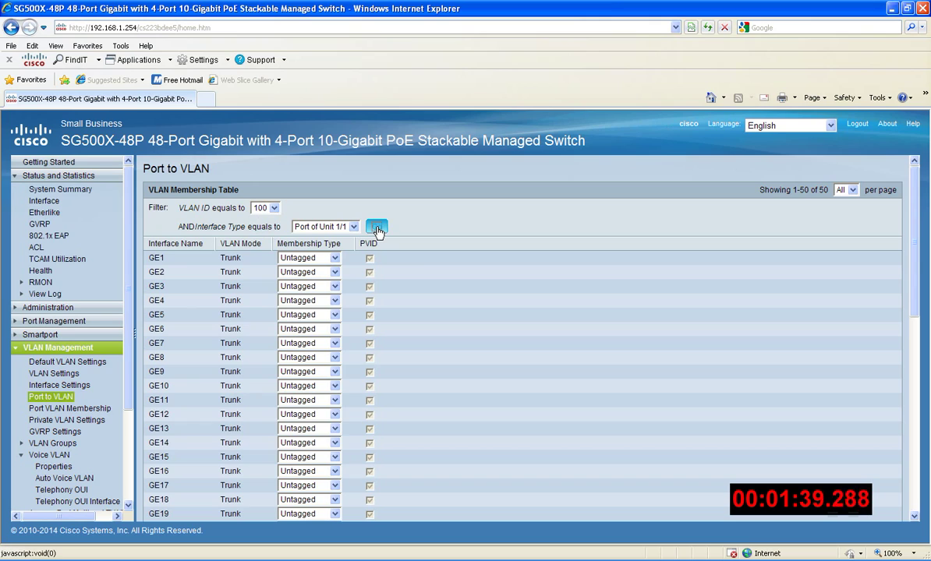
- Set the VLAN 100 membership type of ports GE1 through GE6 to Tagged
left_click(327, 258)
left_click(337, 279)
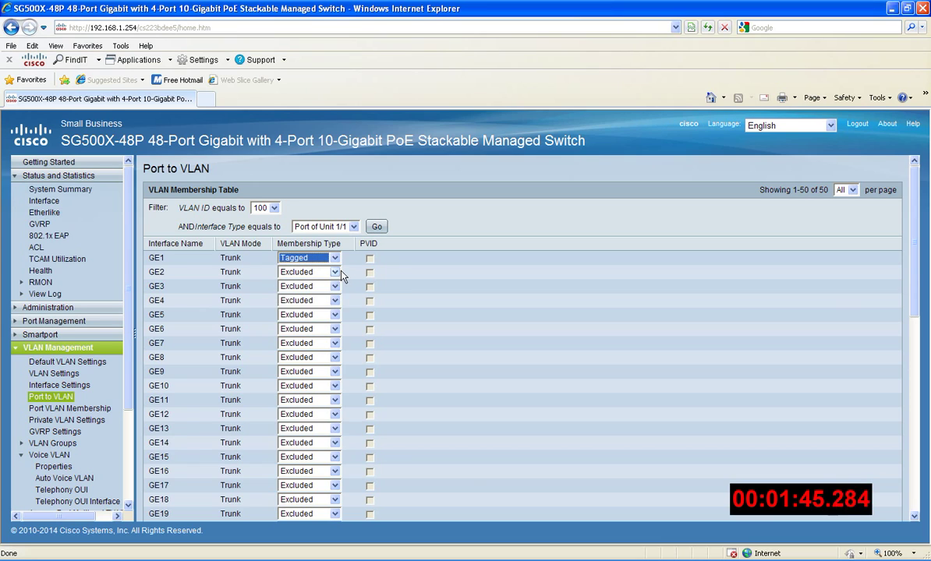
left_click(334, 272)
left_click(300, 294)
left_click(335, 286)
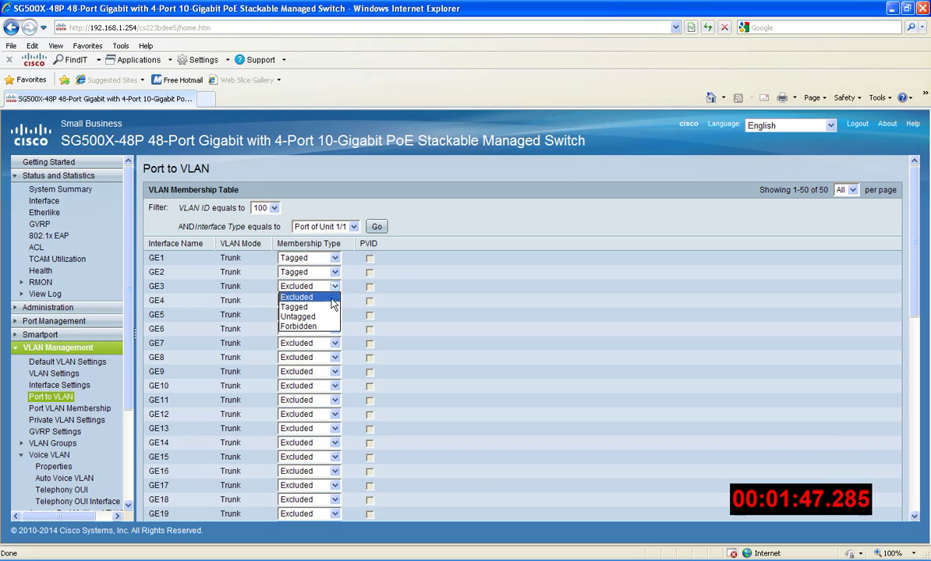
left_click(332, 307)
left_click(335, 301)
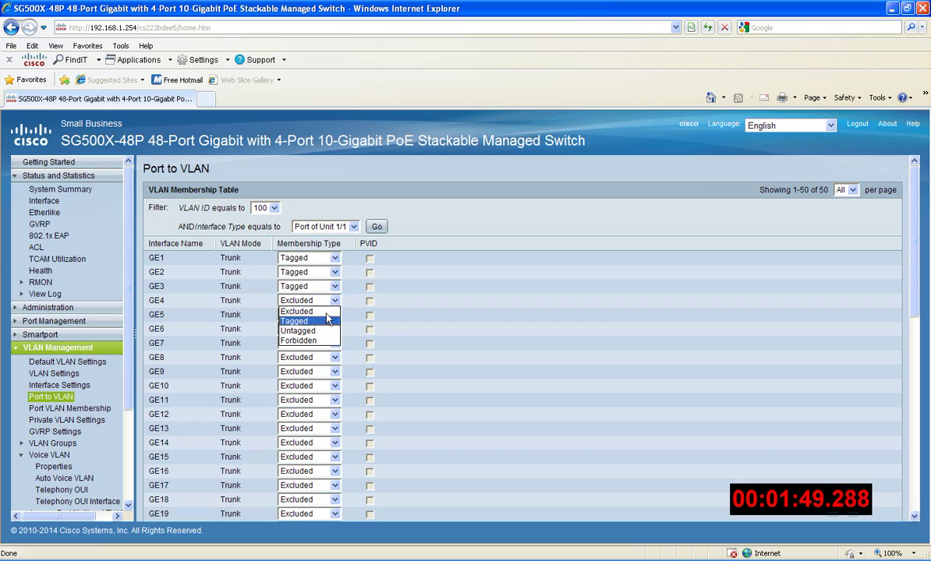
left_click(328, 320)
left_click(334, 315)
left_click(327, 335)
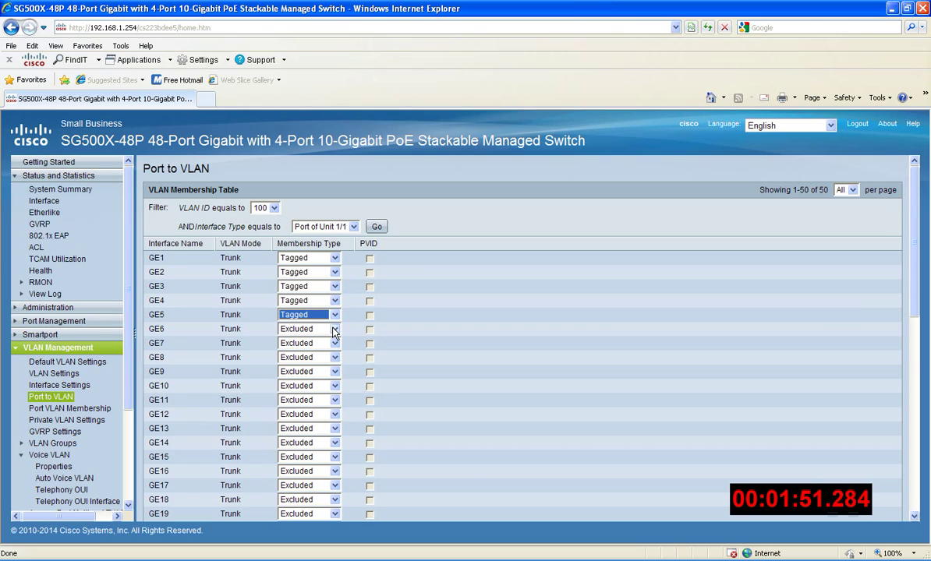
left_click(334, 329)
left_click(327, 349)
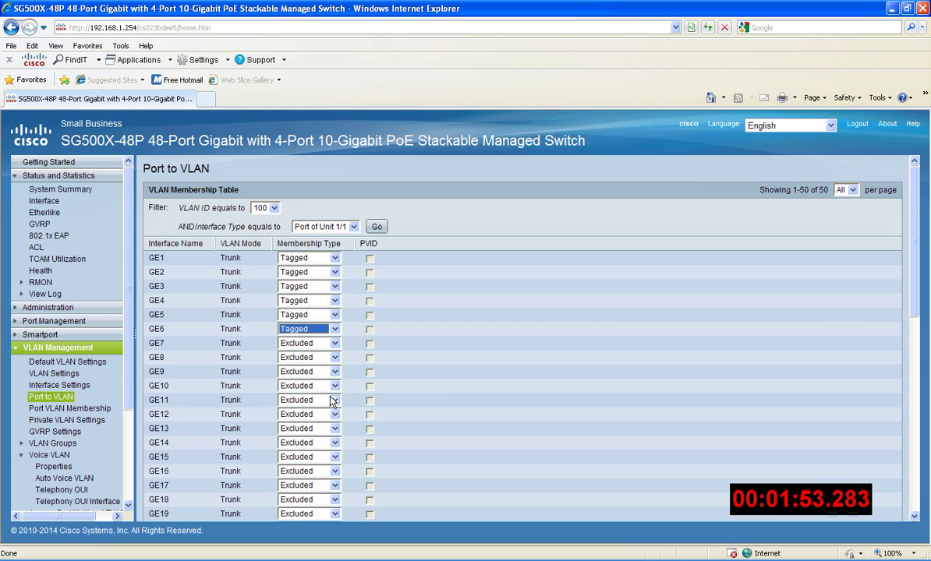
- Set the VLAN 100 membership of GE10 to Untagged and XG1 to Tagged, apply, and review the ports' assignments in Port VLAN Membership
left_click(334, 386)
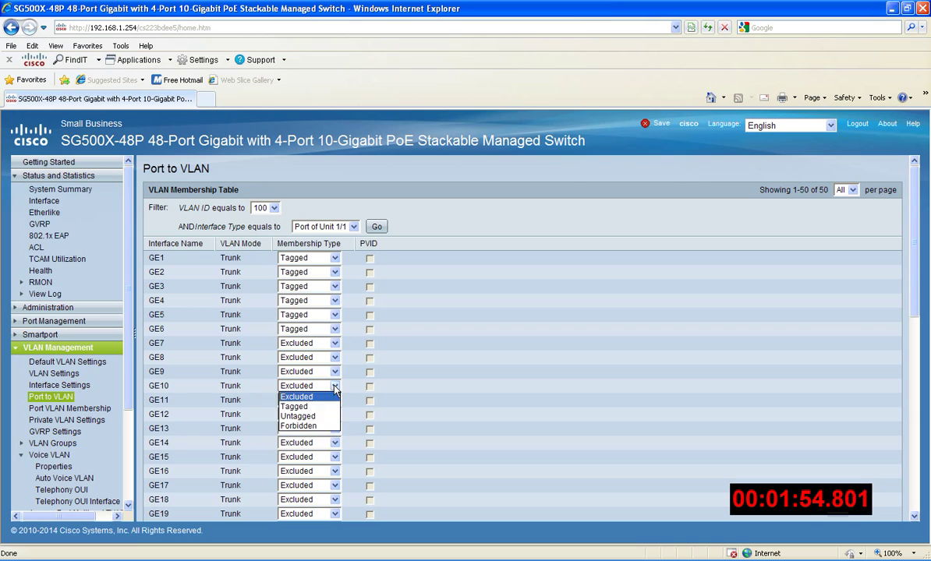
left_click(300, 416)
scroll(457, 369, "down", 5)
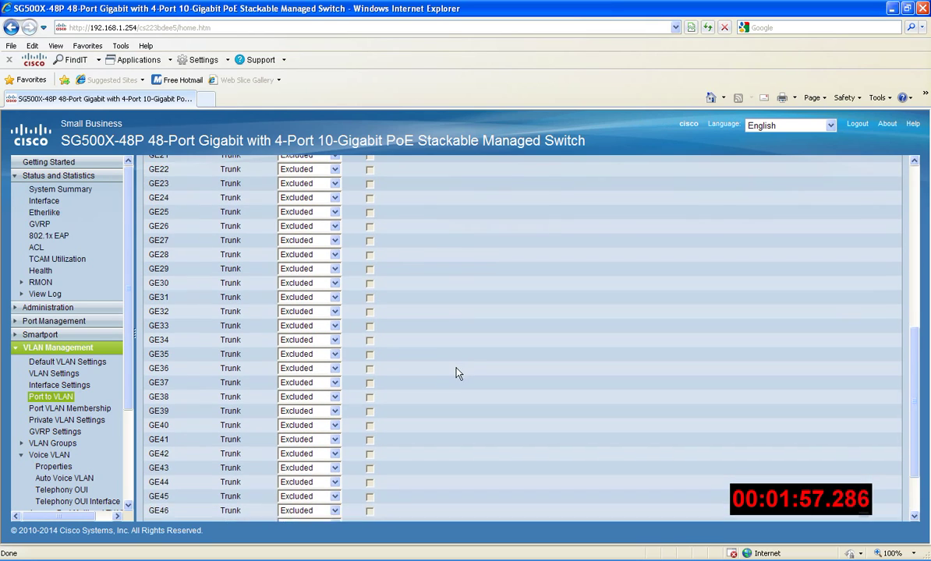
scroll(457, 372, "down", 3)
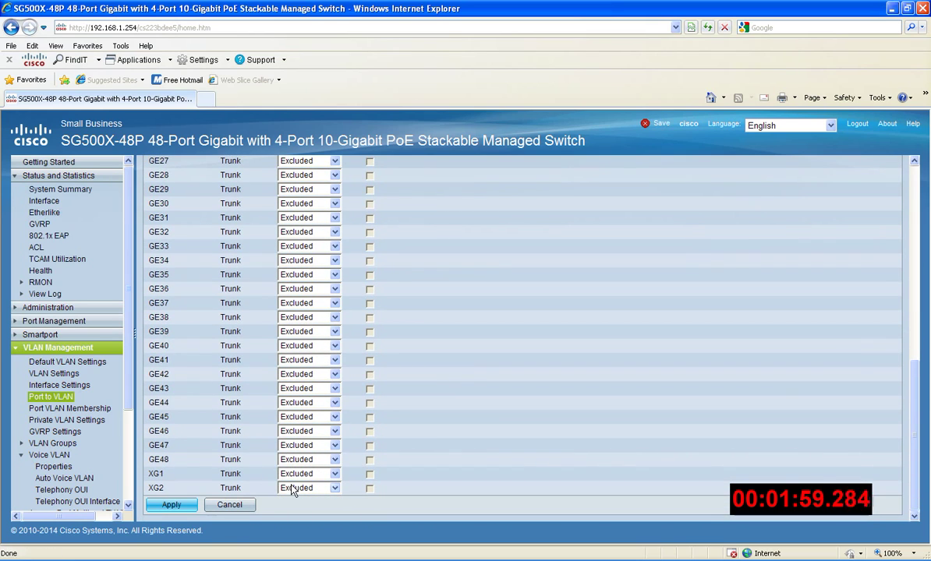
left_click(334, 474)
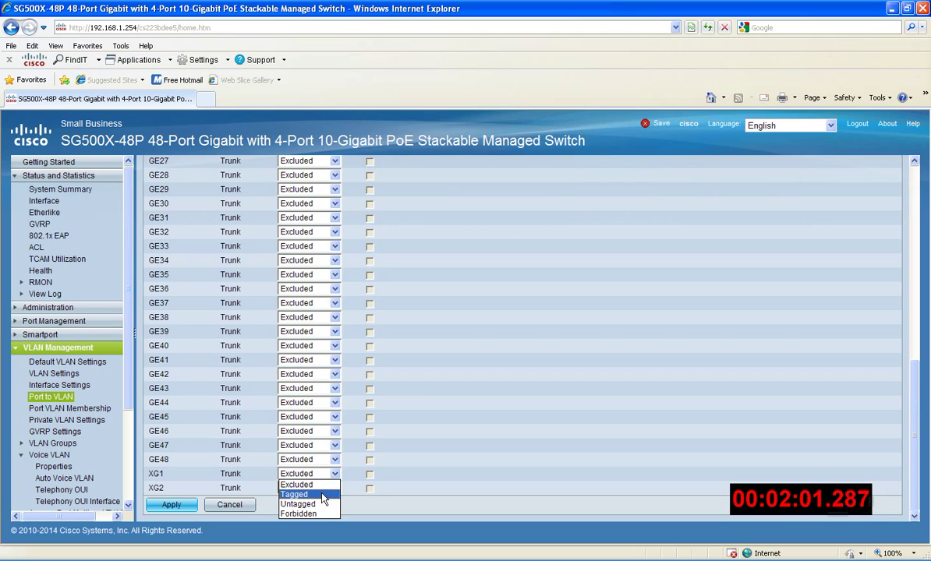
left_click(324, 496)
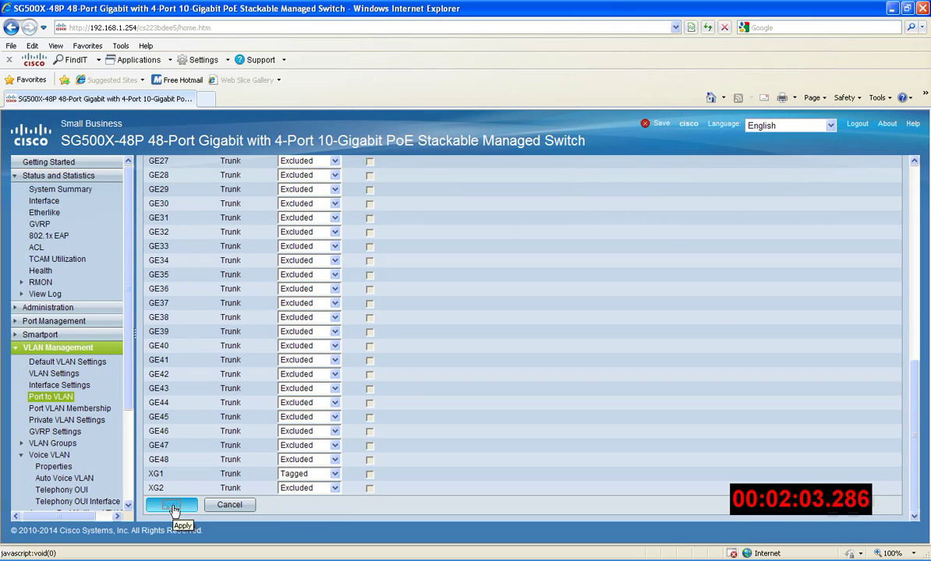
left_click(173, 507)
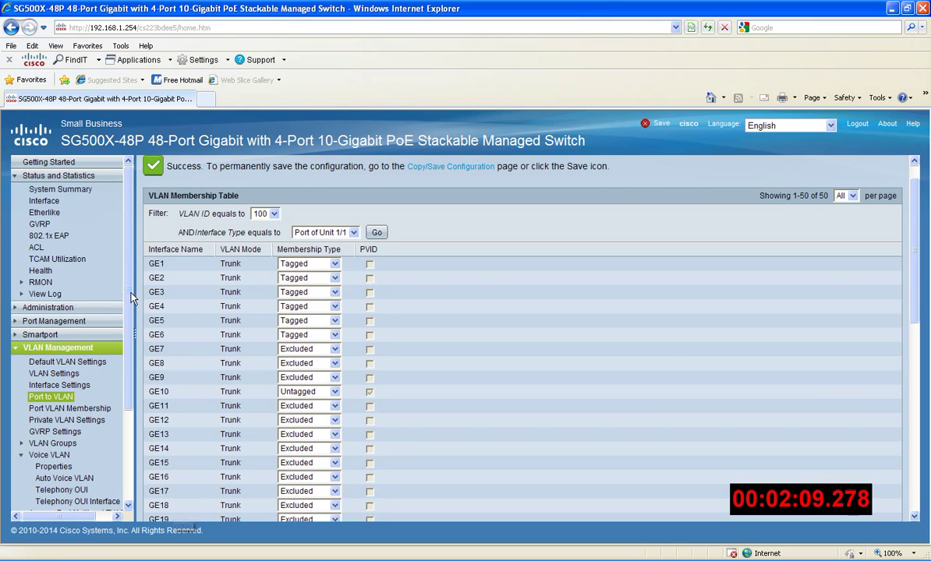
left_click(70, 409)
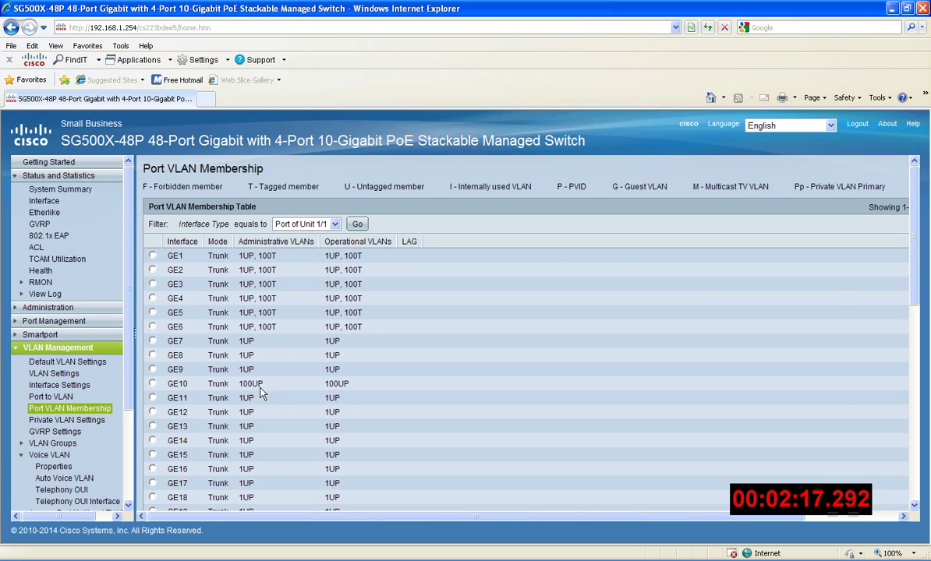
scroll(274, 411, "down", 5)
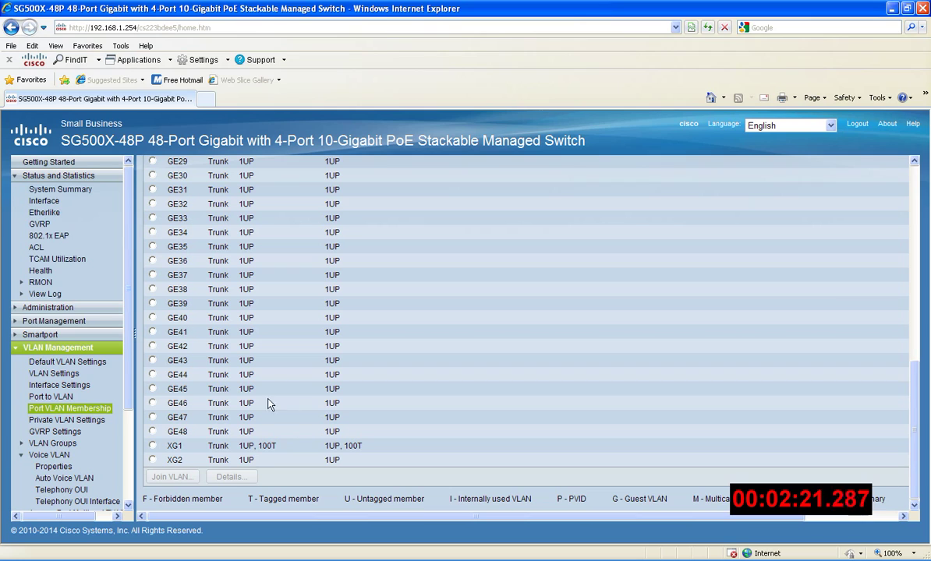
- Change the interface VLAN mode of port GE10 to Access in Interface Settings and apply it
left_click(63, 385)
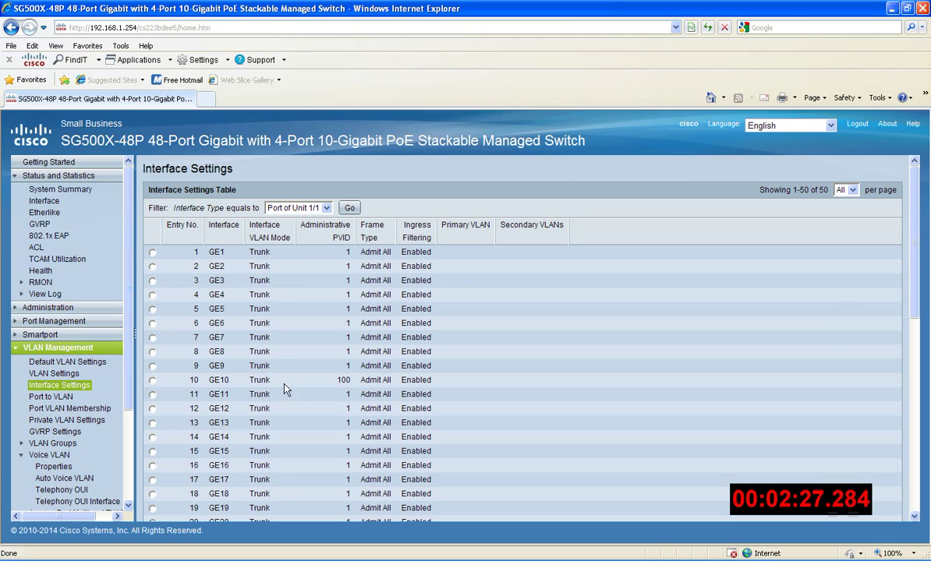
left_click(212, 380)
scroll(265, 390, "down", 6)
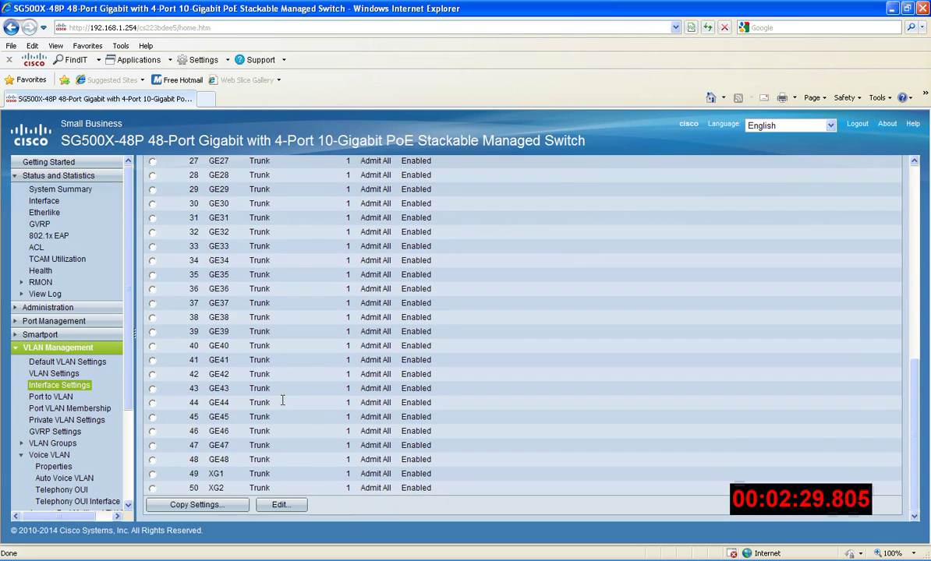
left_click(280, 505)
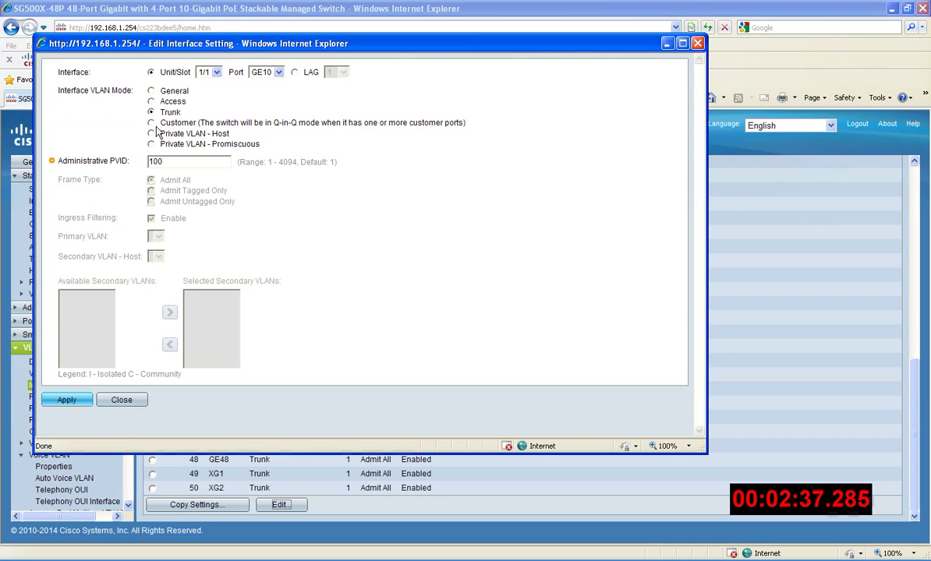
left_click(151, 101)
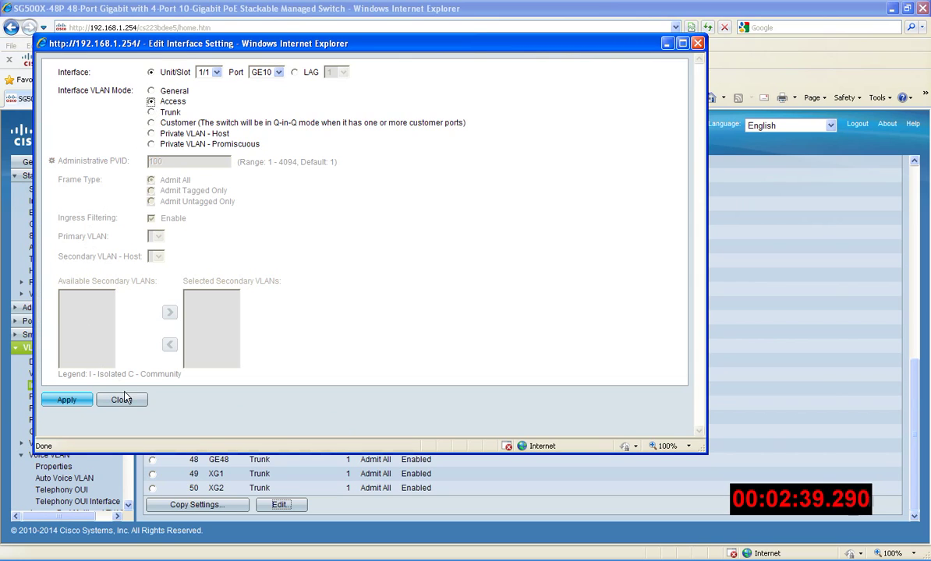
left_click(75, 401)
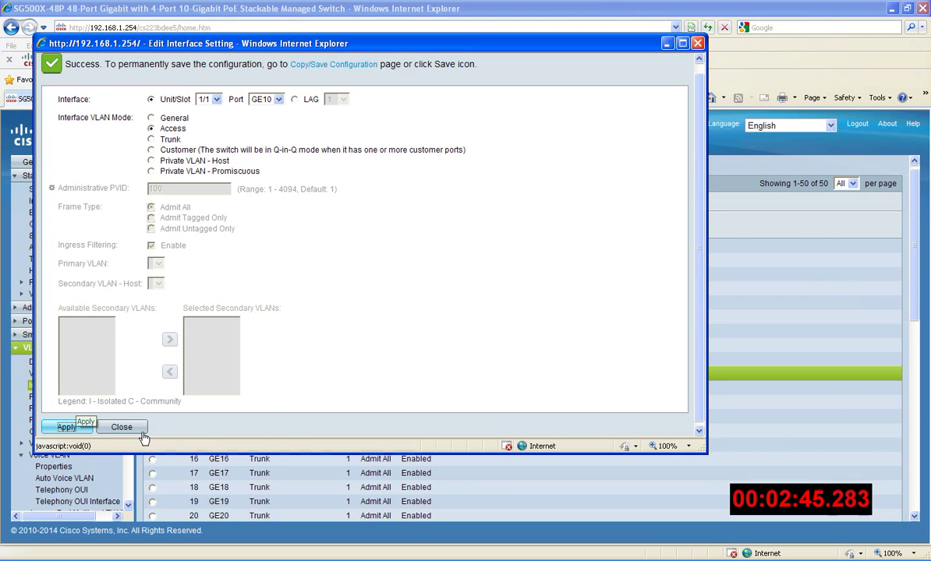
left_click(123, 427)
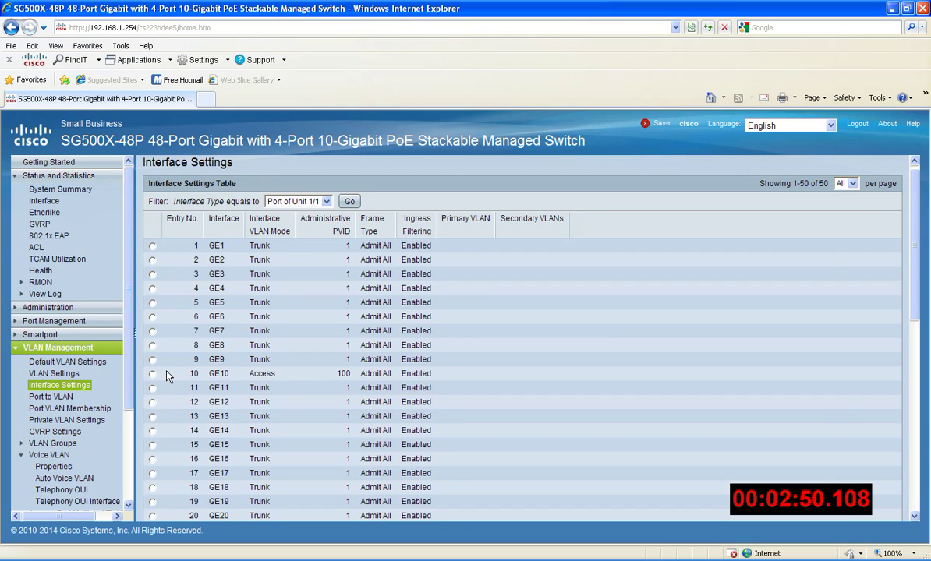
- Return to VLAN Settings and recheck the originator and interface state of VLAN 100
left_click(69, 375)
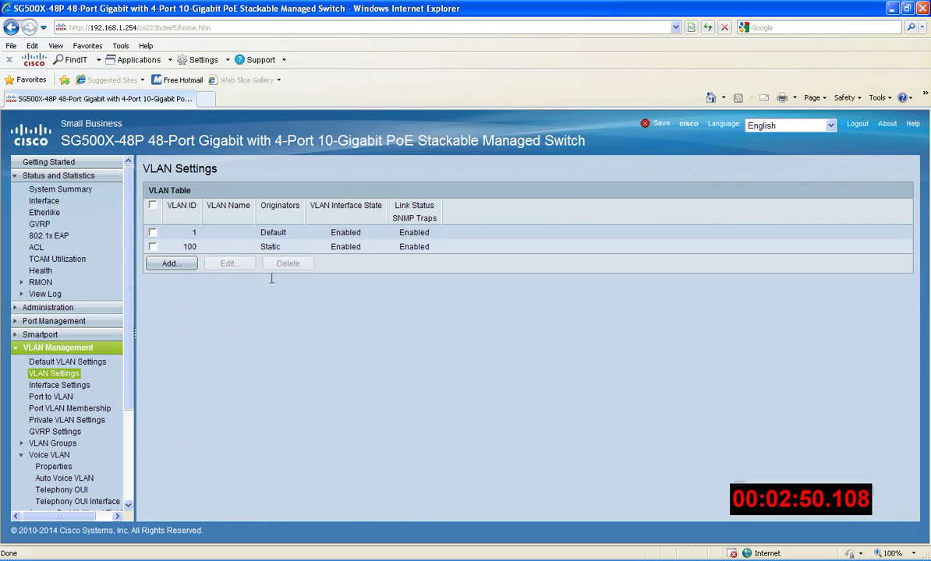
left_click_drag(259, 247, 351, 251)
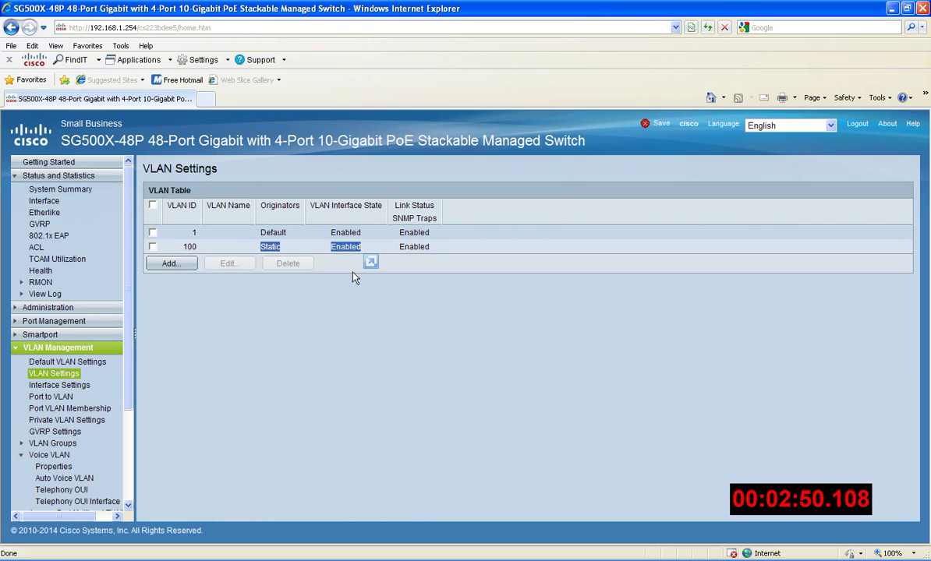
left_click(354, 284)
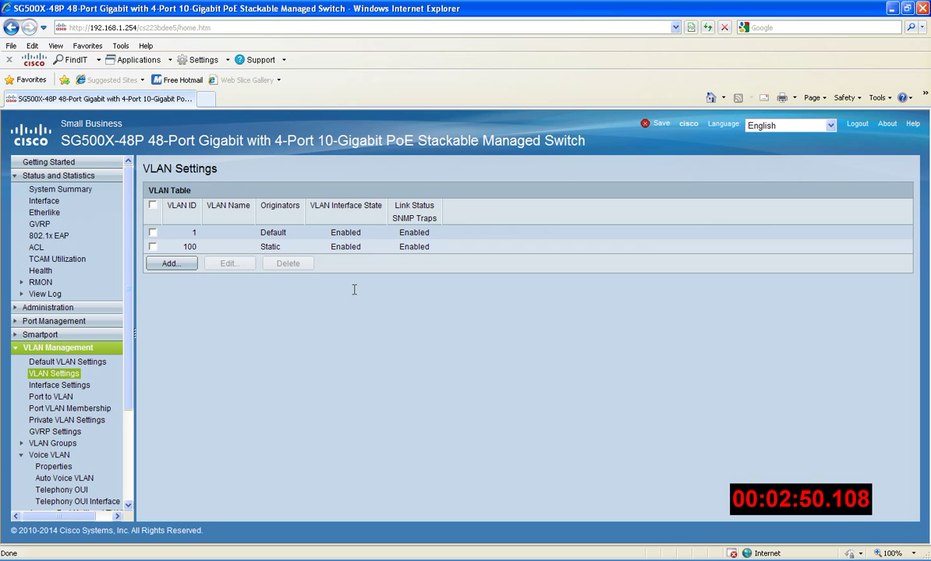